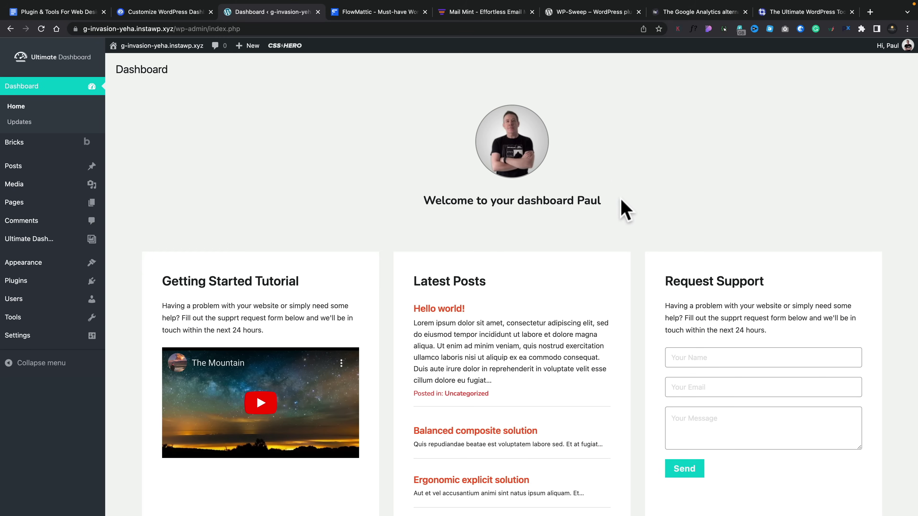
Scroll the custom dashboard down to the Quick Actions cards and reveal the Bricks submenu
scroll(625, 210, down, 3)
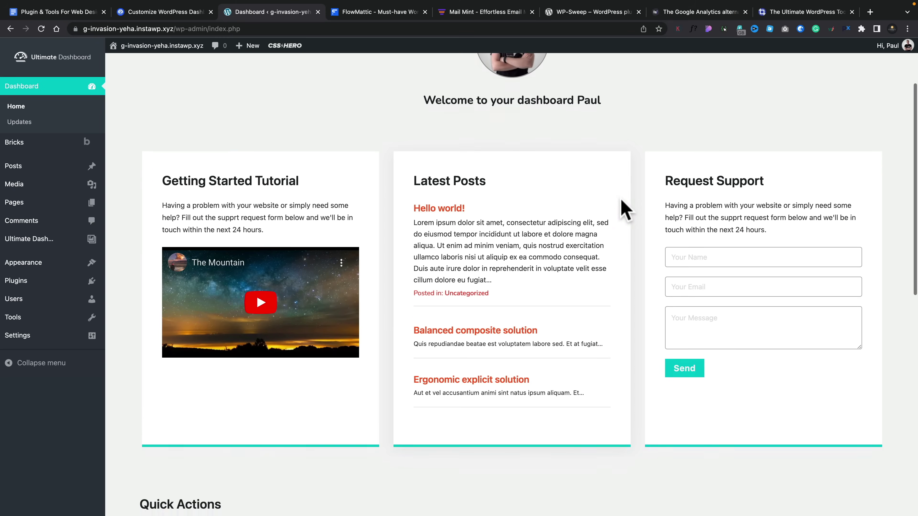
scroll(625, 209, down, 5)
scroll(624, 209, down, 1)
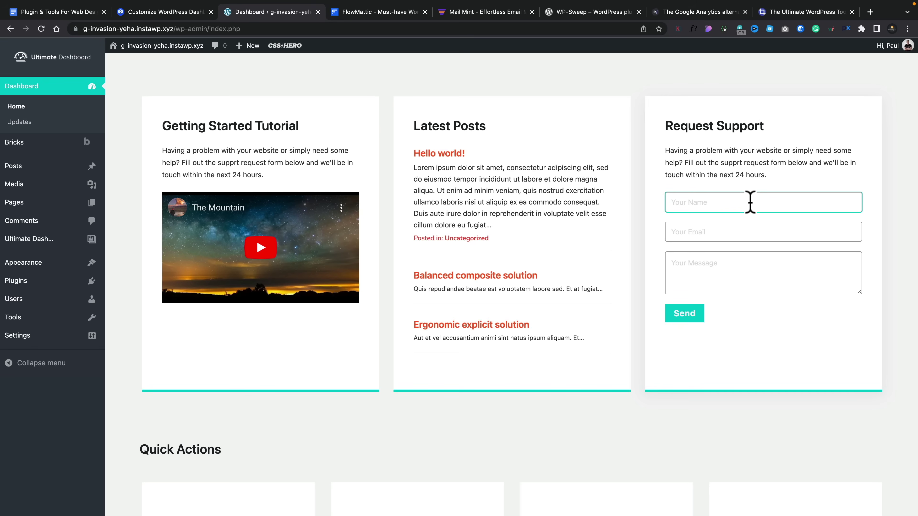
scroll(750, 203, down, 7)
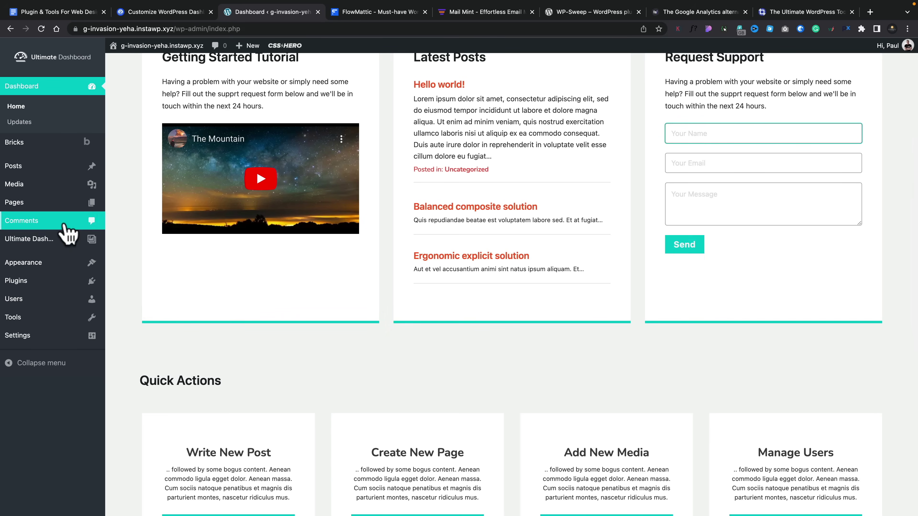
mouse_move(32, 148)
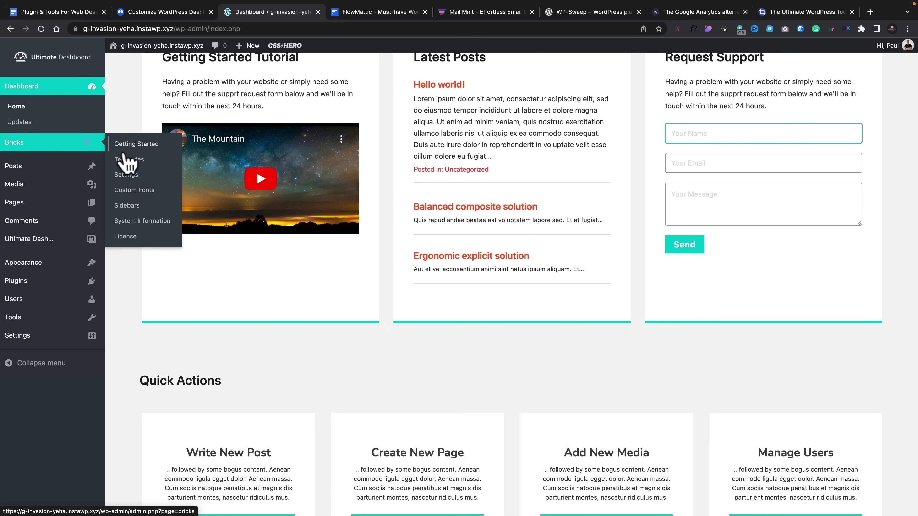
Open the Dashboard Template in Bricks Builder and look over its welcome canvas
click(133, 164)
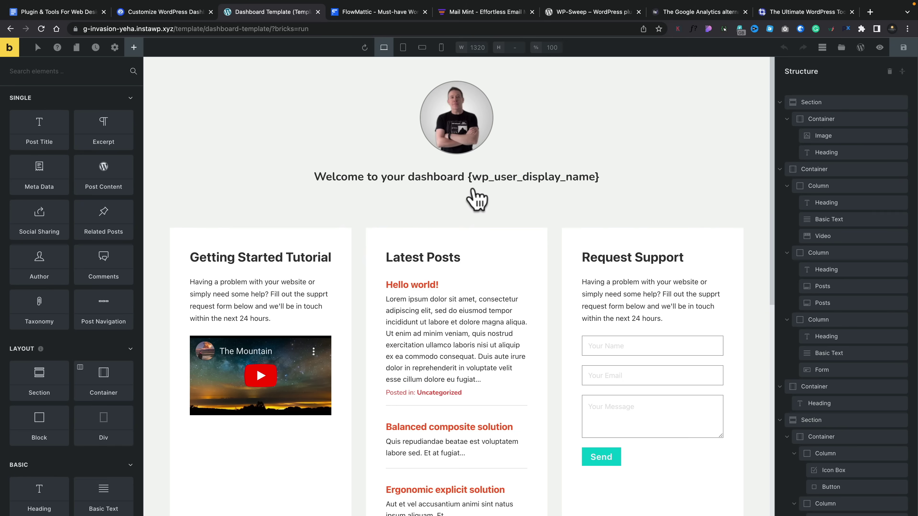
scroll(414, 229, down, 3)
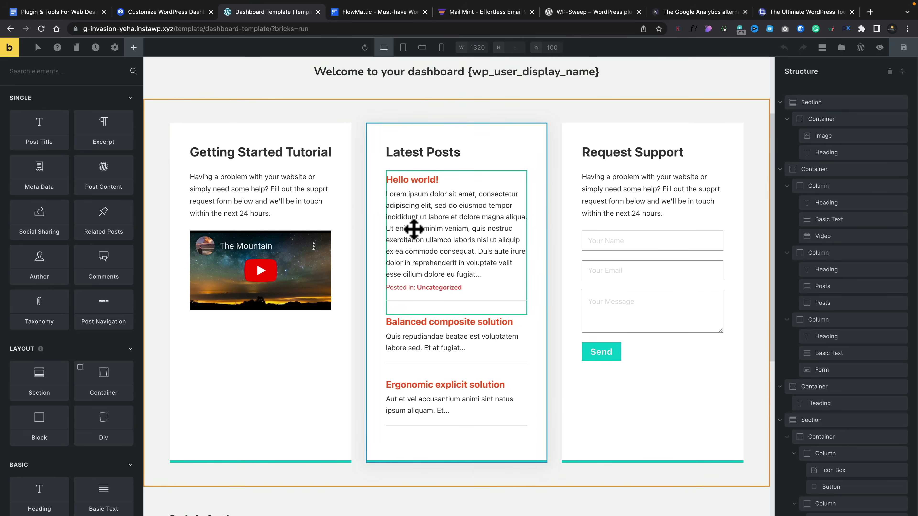
scroll(414, 224, up, 1)
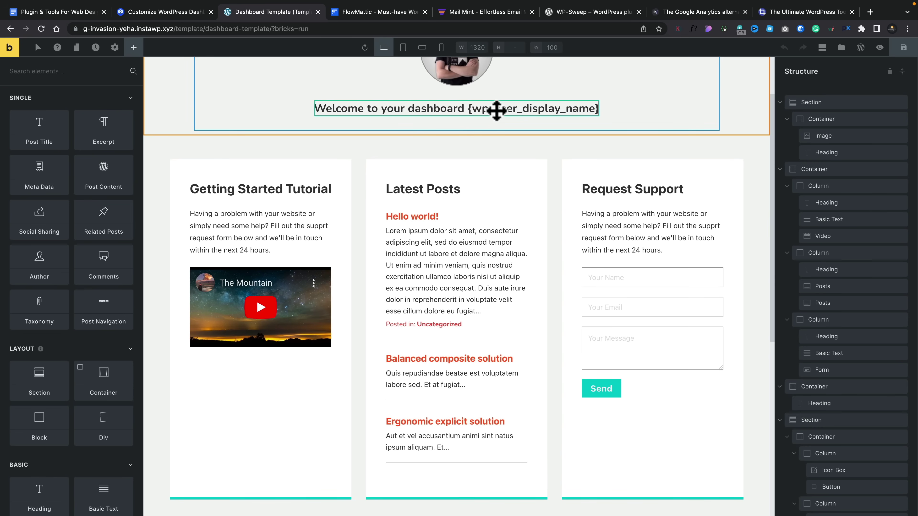
scroll(497, 110, up, 2)
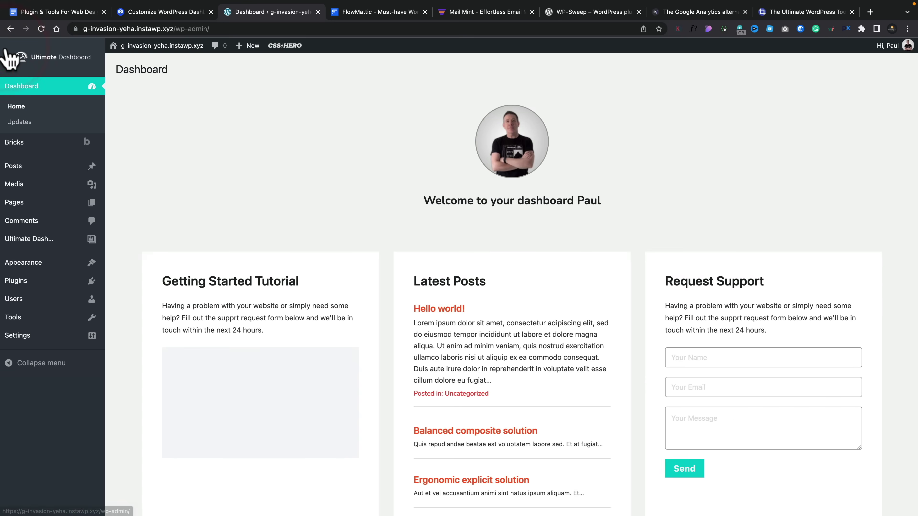
Open Ultimate Dashboard's Settings page with the Page Builder Dashboard options
mouse_move(45, 241)
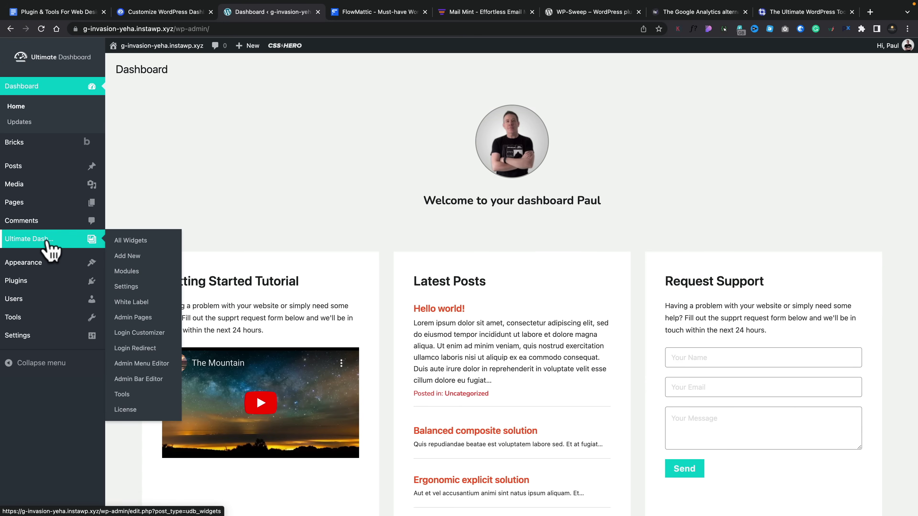
click(415, 144)
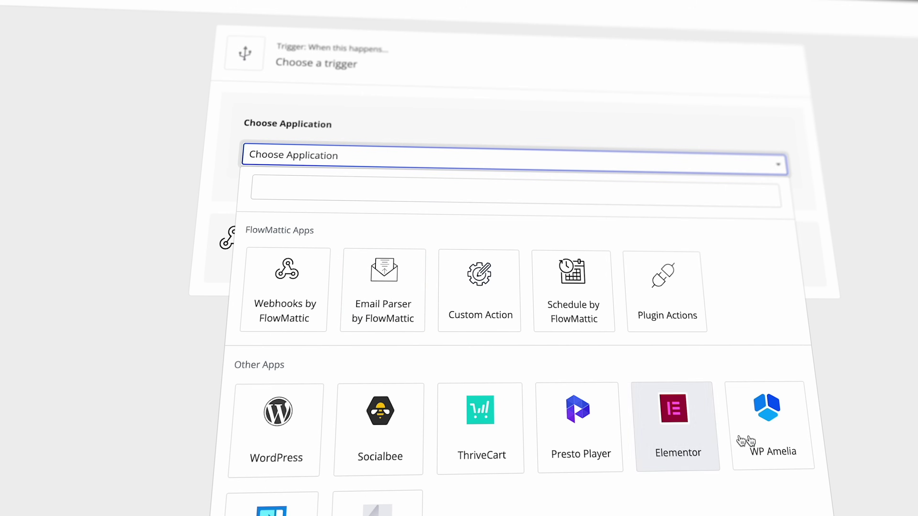
Set the workflow trigger to WP Amelia's Appointment Booking Completed event
click(773, 434)
click(353, 236)
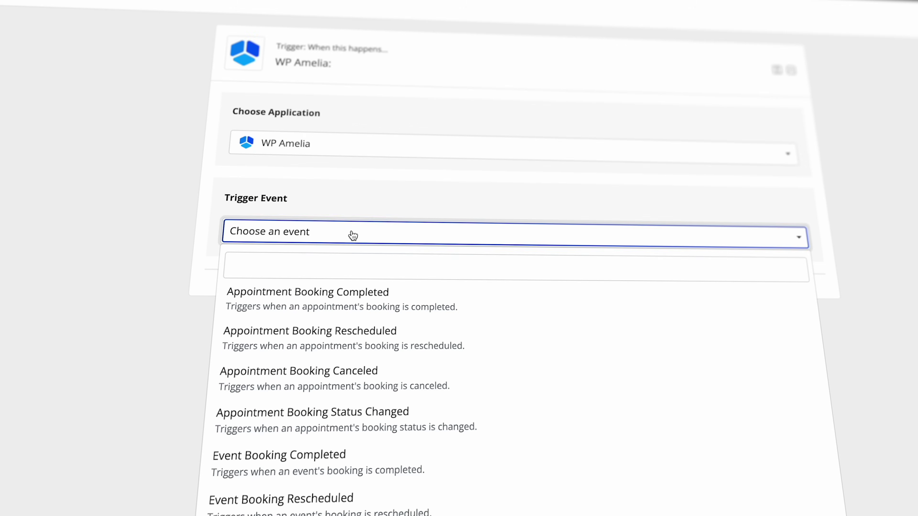
click(350, 291)
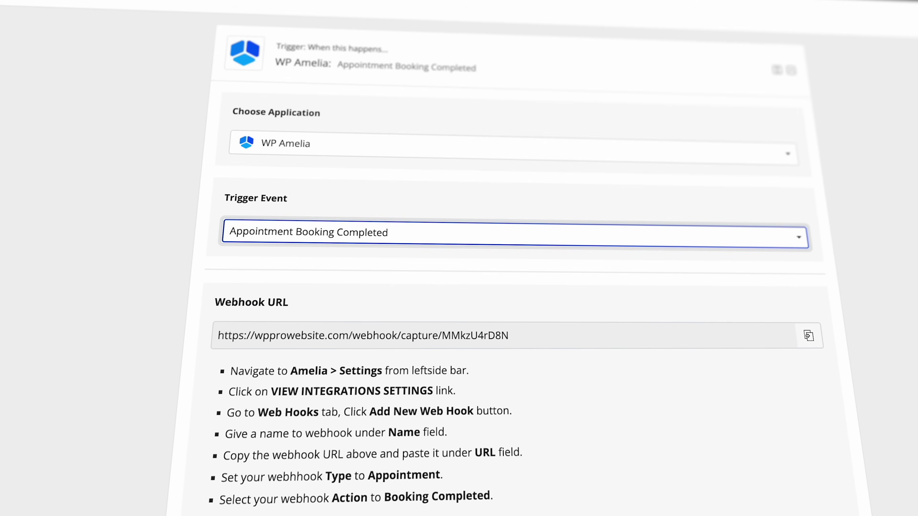
scroll(459, 253, down, 5)
Add a Google Spreadsheets Add New Row action and refresh the available spreadsheets
click(406, 410)
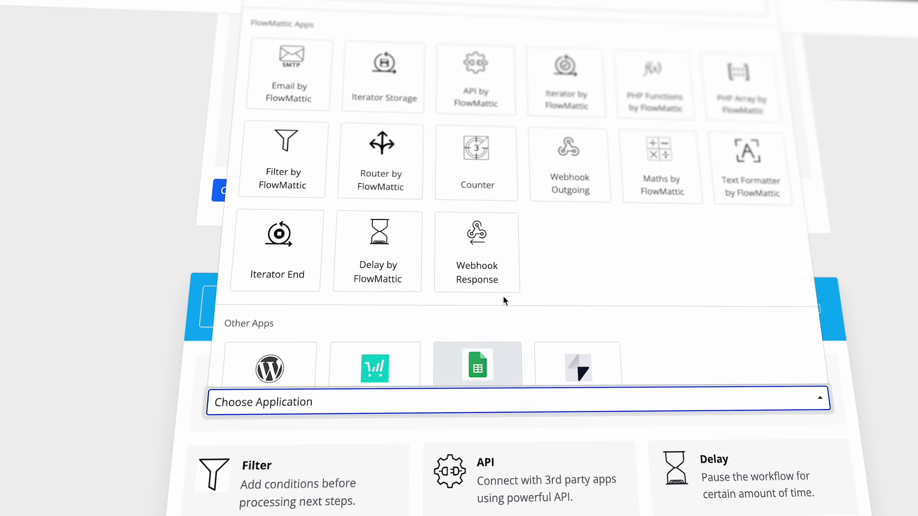
scroll(517, 291, down, 2)
click(472, 328)
scroll(437, 446, down, 2)
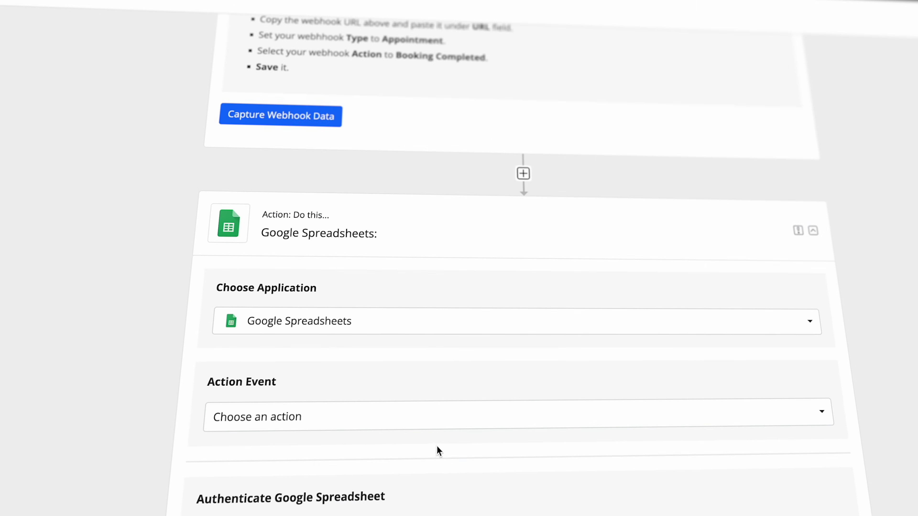
click(435, 424)
click(386, 498)
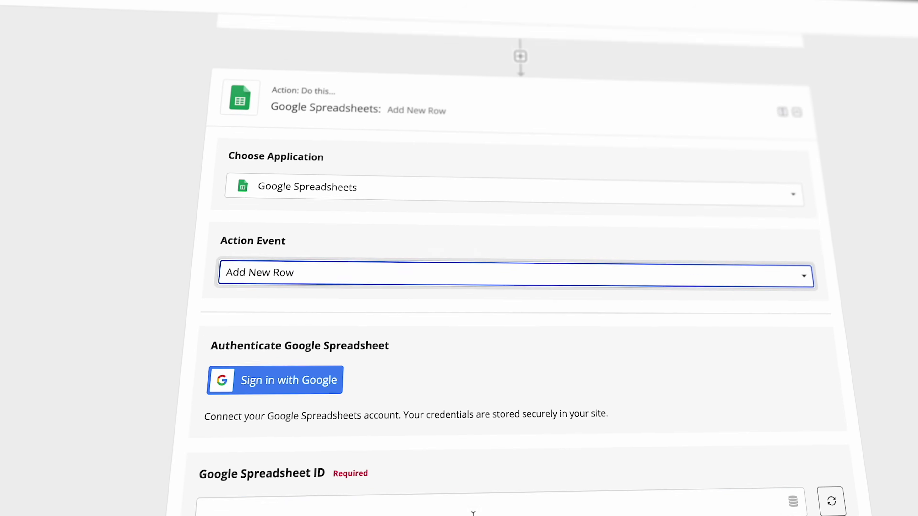
click(473, 513)
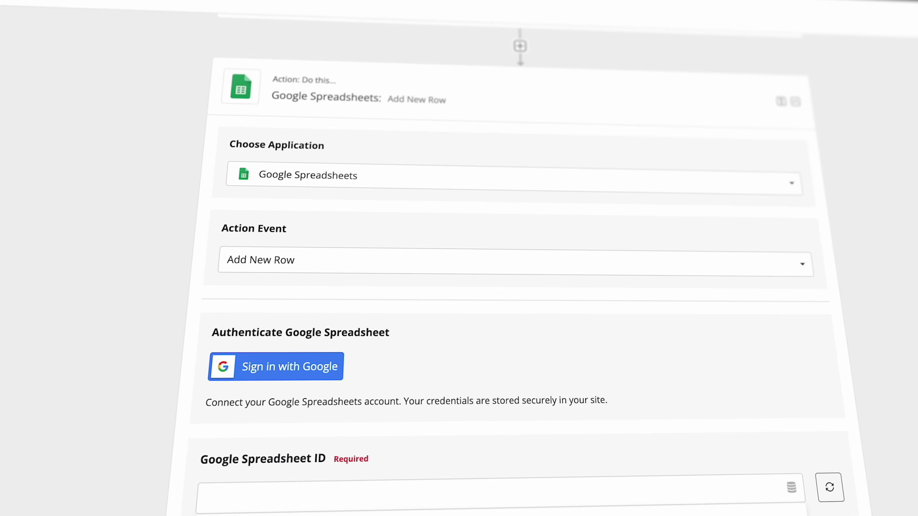
click(830, 488)
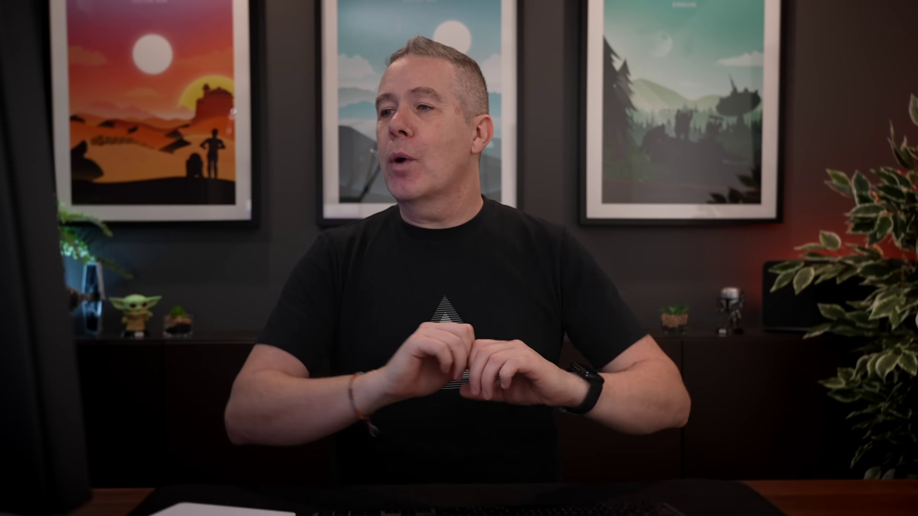
Start a new workflow triggered by WordPress New User
click(515, 69)
click(398, 230)
click(274, 492)
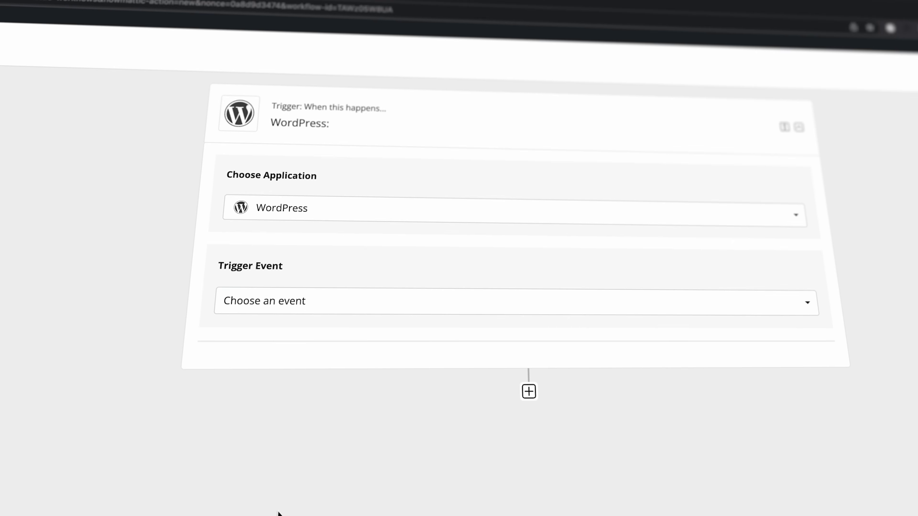
click(378, 308)
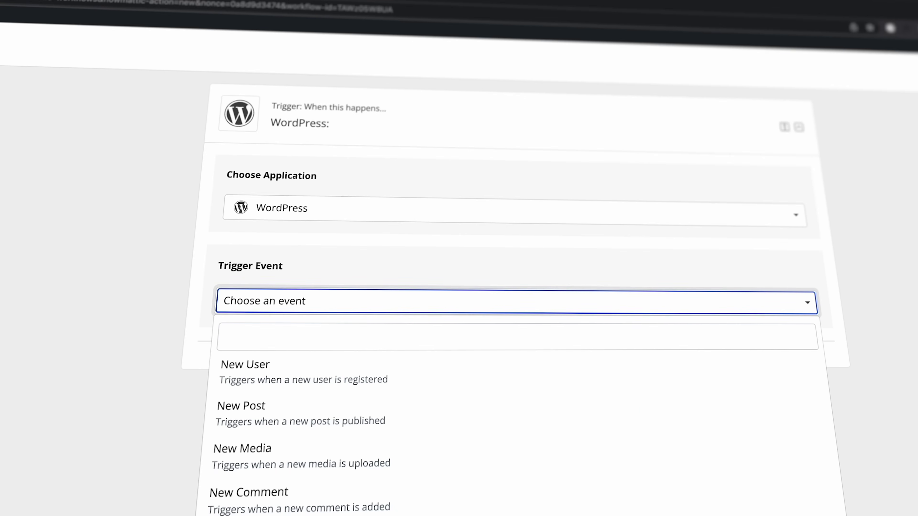
click(326, 374)
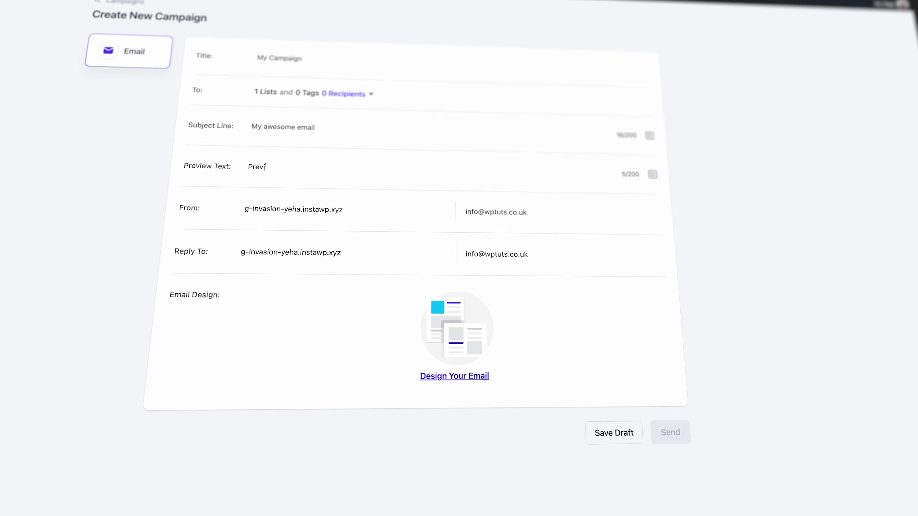
Begin the campaign email from a blank template with an image block, then show Compliance Settings
click(459, 378)
click(137, 119)
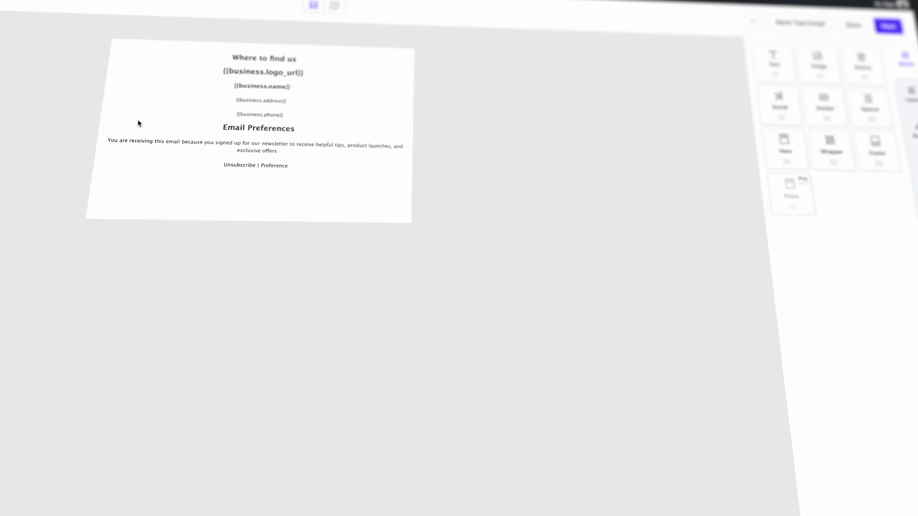
drag(818, 65, 277, 65)
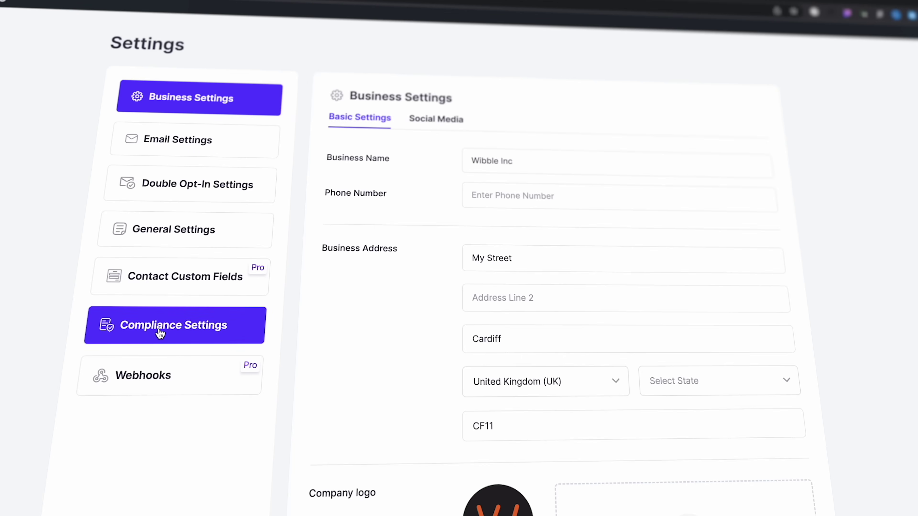
click(161, 334)
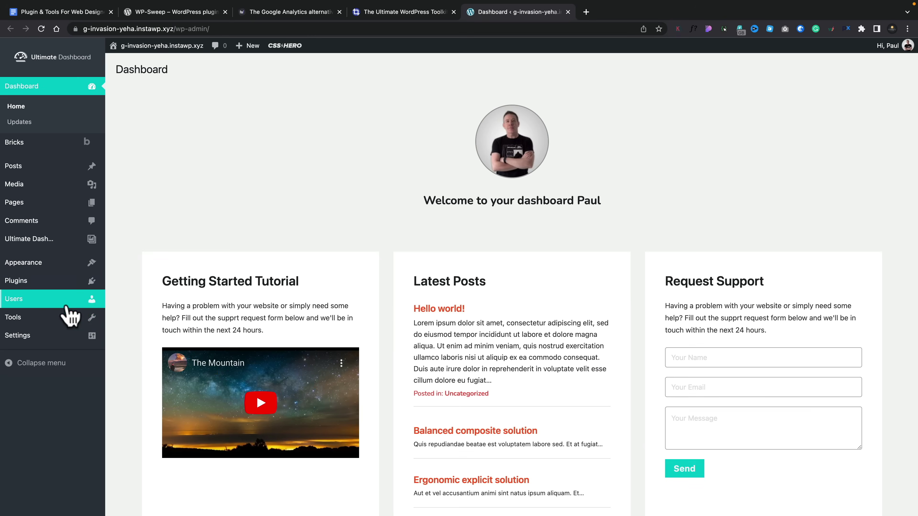
On the WP-Sweep page, show the details of the 87 post revisions
mouse_move(54, 321)
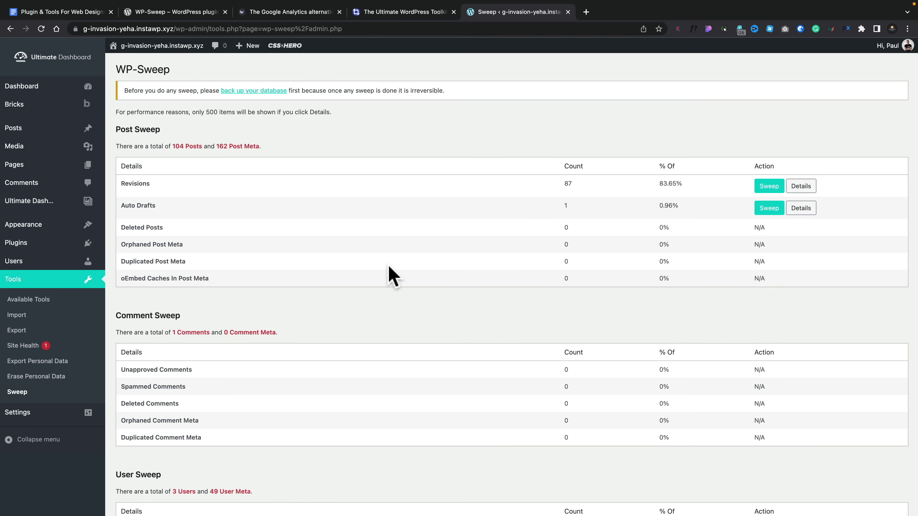
scroll(393, 276, down, 3)
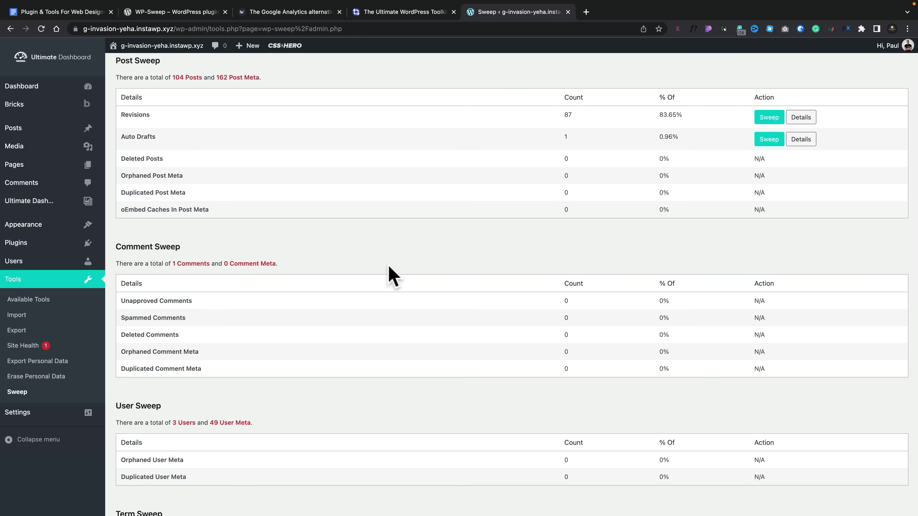
scroll(392, 276, up, 1)
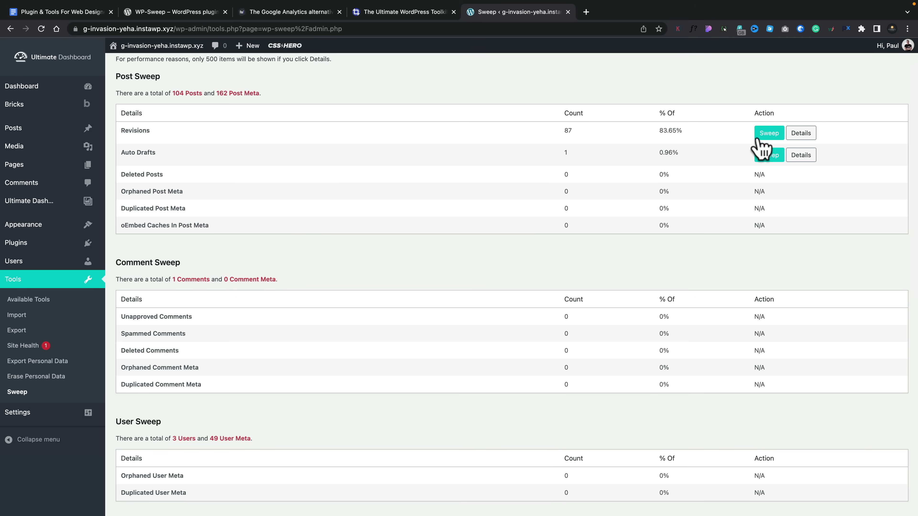
click(802, 133)
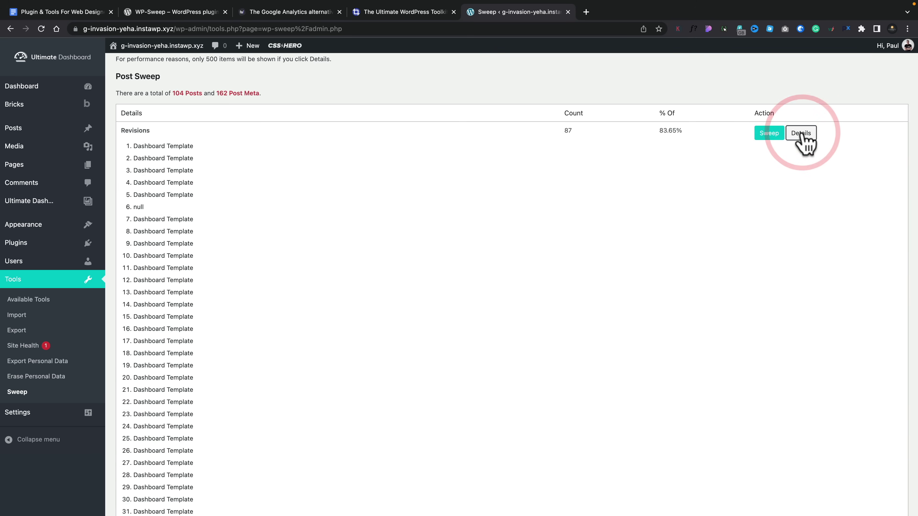
Scroll through the sweep tables covering terms, transient options and tables to optimise
scroll(295, 278, down, 15)
scroll(294, 278, down, 12)
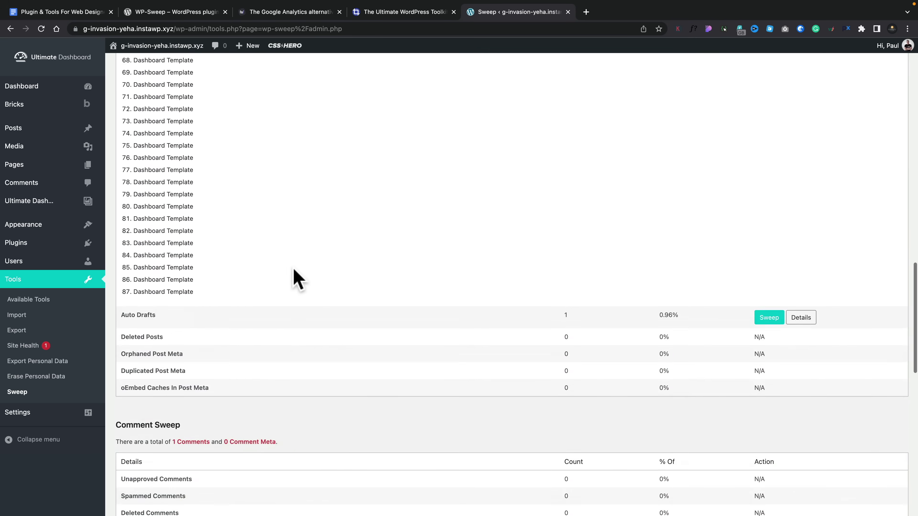
scroll(294, 278, up, 5)
scroll(294, 278, up, 20)
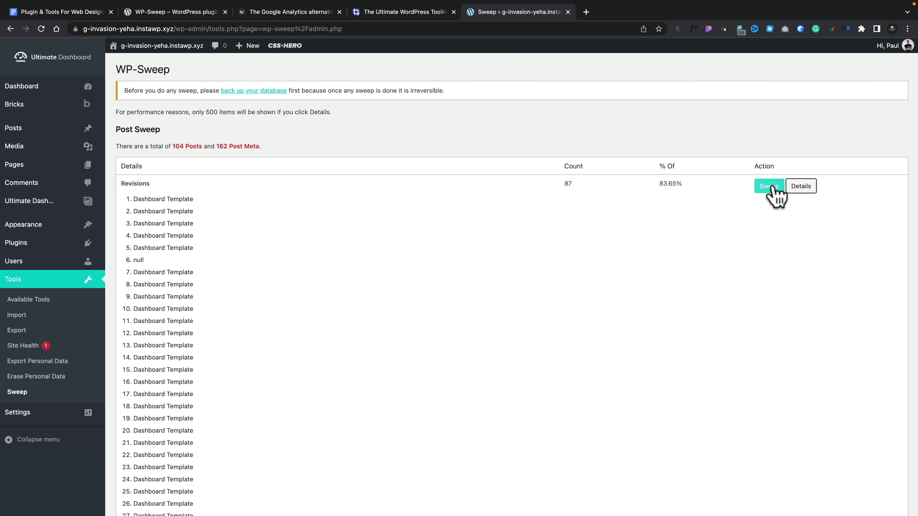
scroll(699, 222, down, 20)
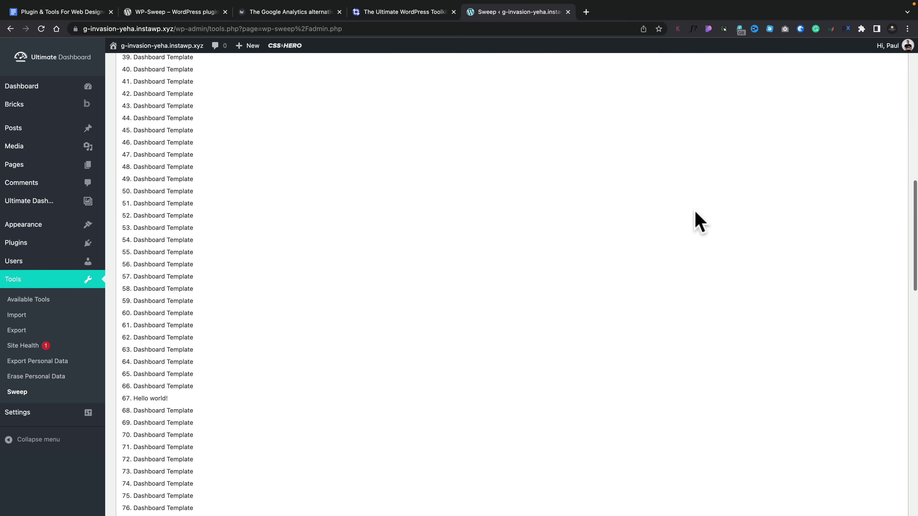
scroll(699, 222, down, 6)
scroll(466, 271, down, 5)
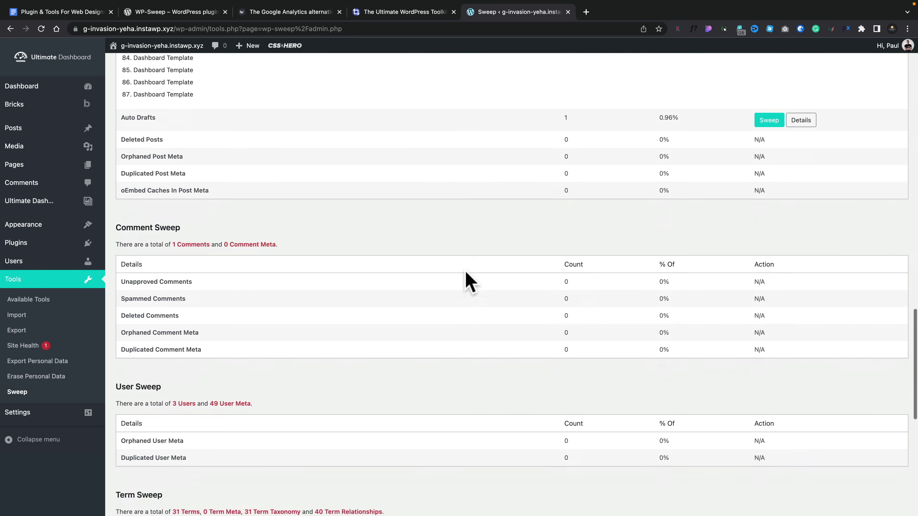
scroll(470, 282, down, 2)
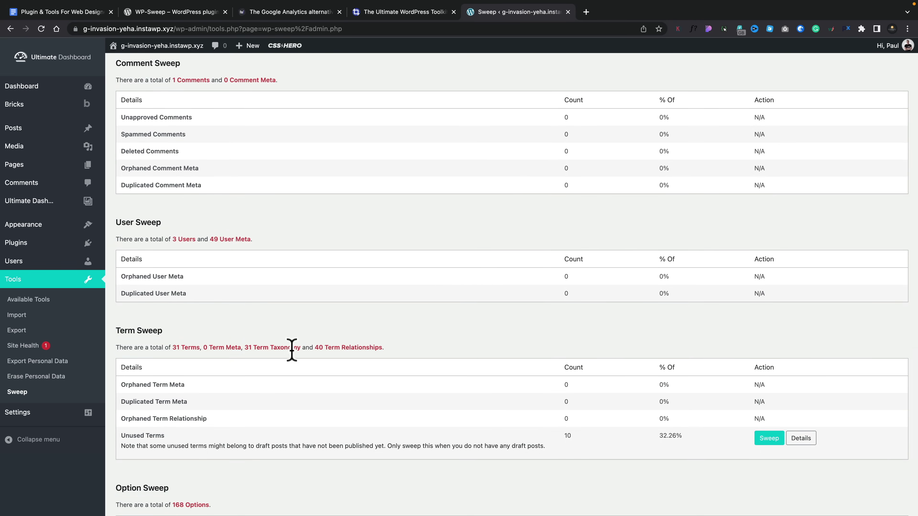
scroll(334, 410, down, 1)
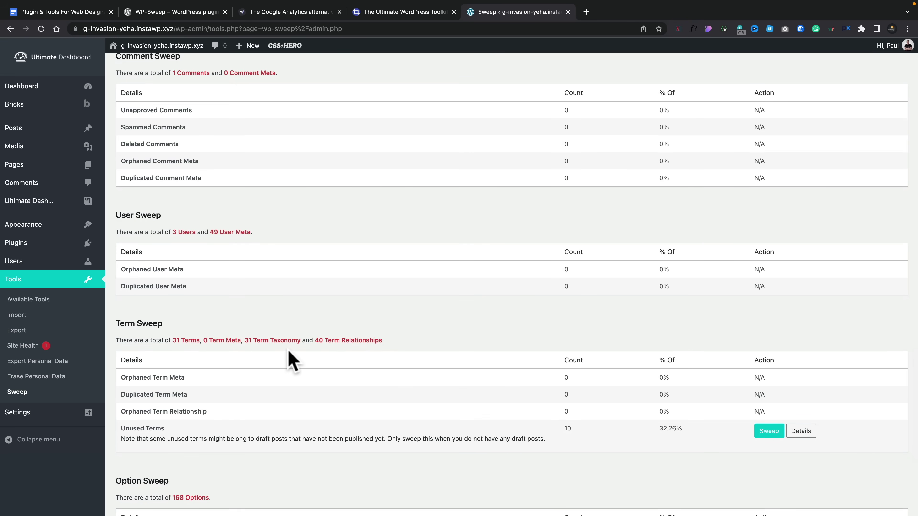
scroll(293, 360, down, 5)
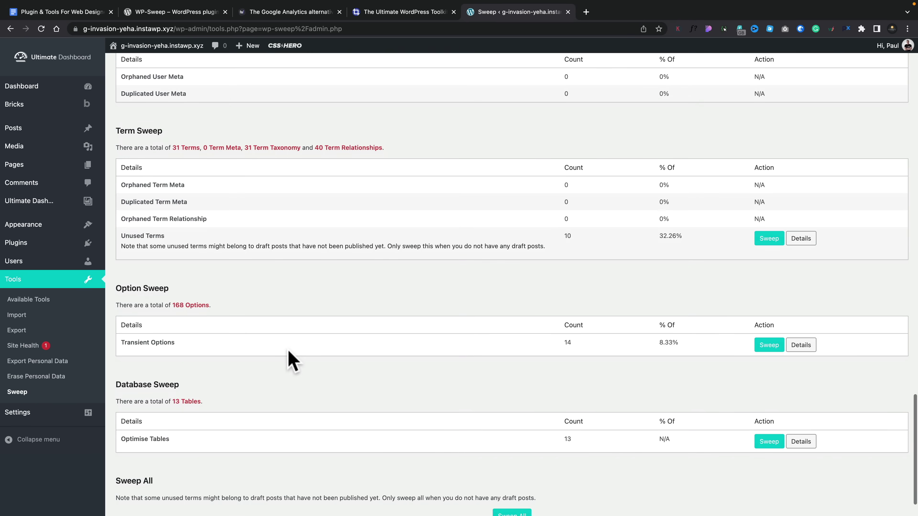
scroll(292, 360, down, 2)
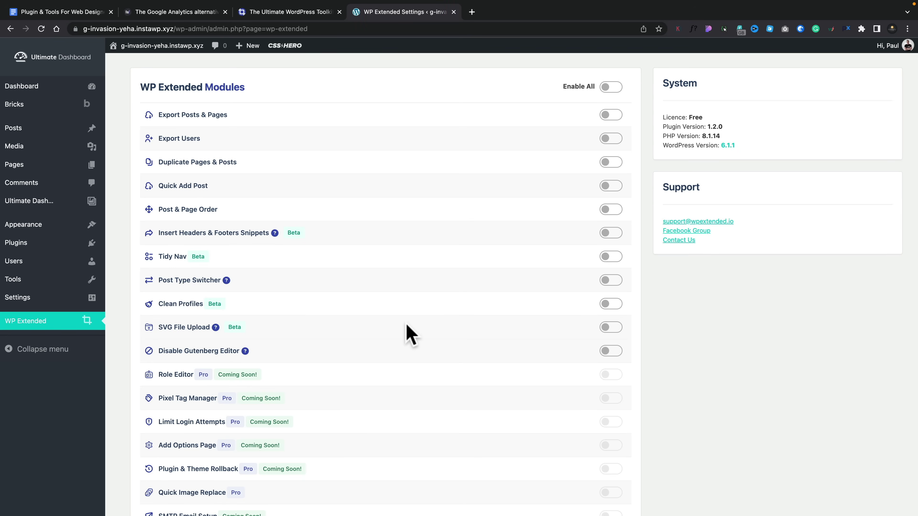
scroll(408, 334, down, 1)
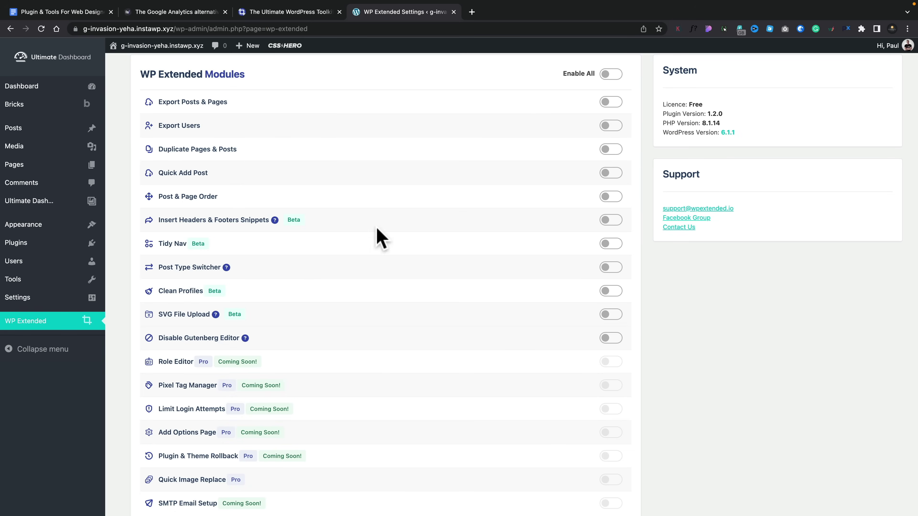
Check the wpextended.io site, then switch on the Export Posts & Pages module
click(280, 12)
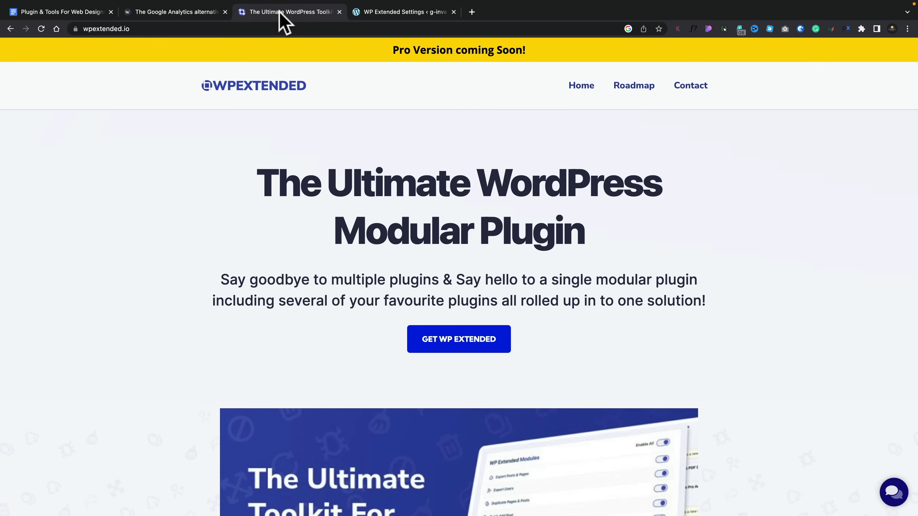
click(397, 14)
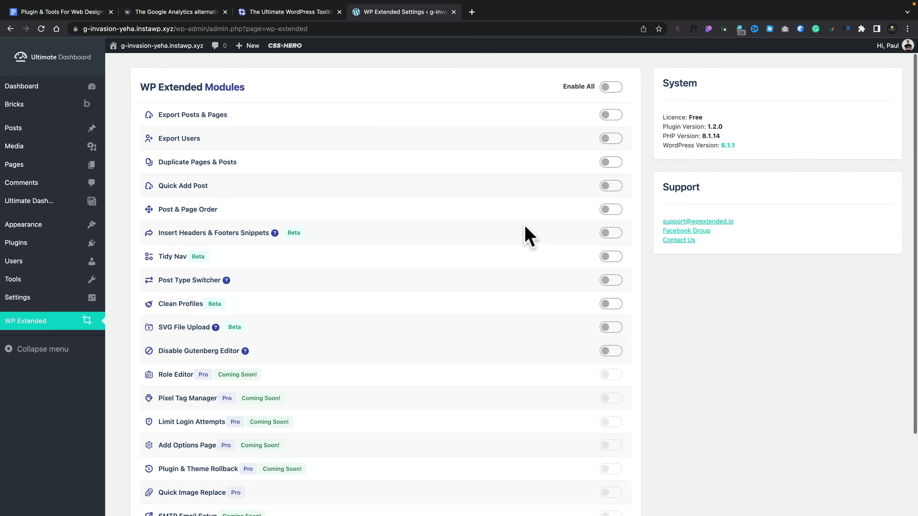
click(617, 117)
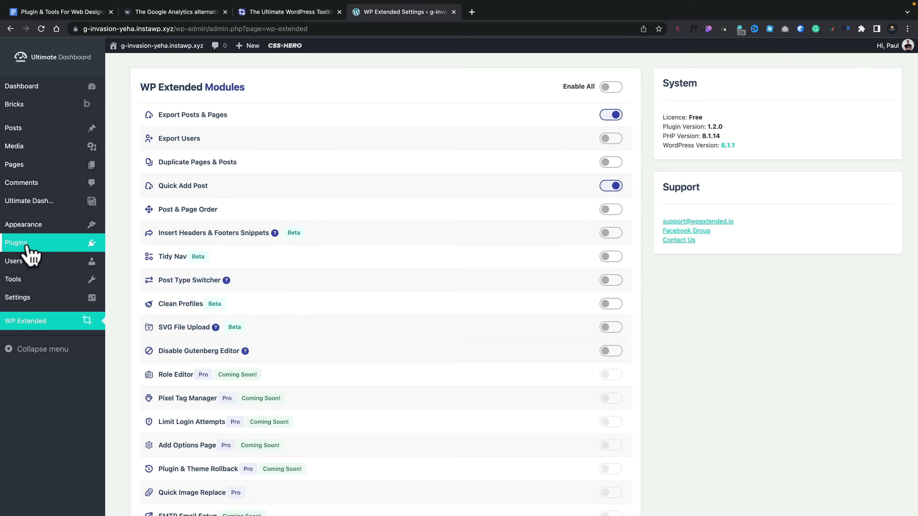
Go to Plugins > Installed Plugins
mouse_move(47, 247)
click(130, 245)
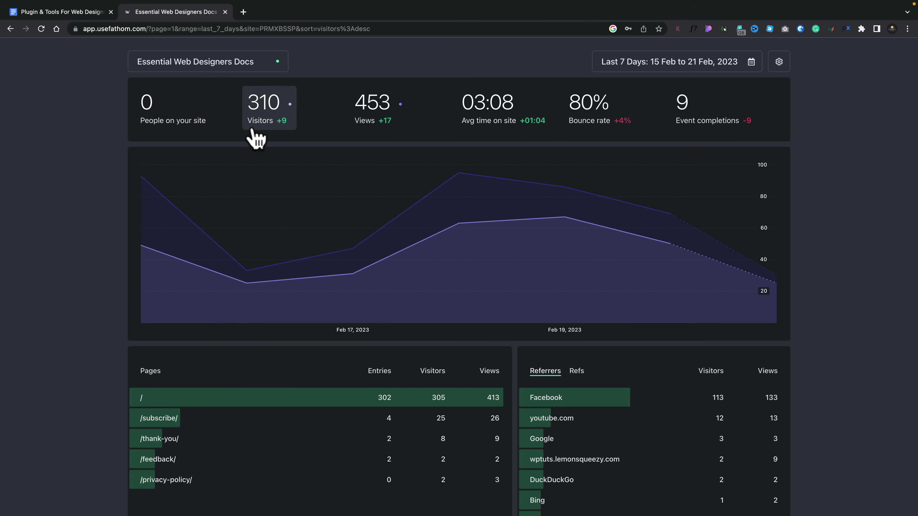
Switch to the Essential Web Designers Docs dashboard and hide the Visitors line on its chart
click(702, 65)
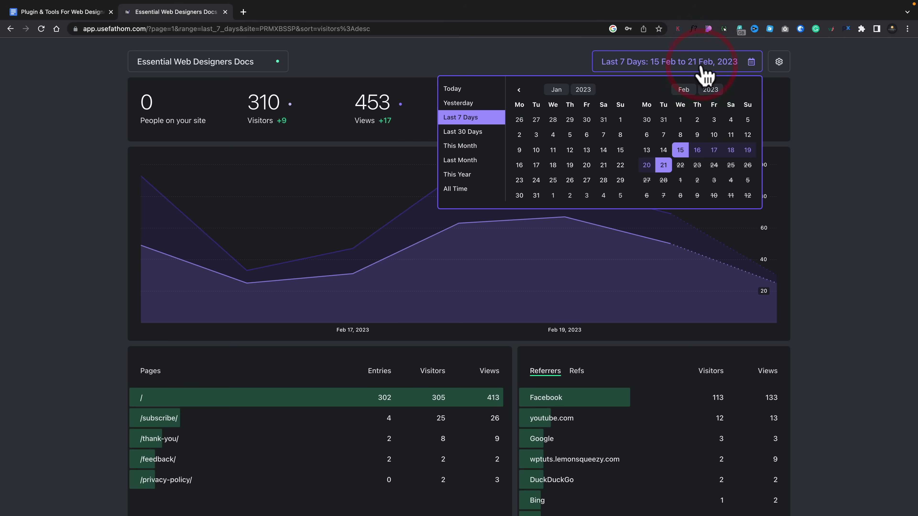
click(812, 109)
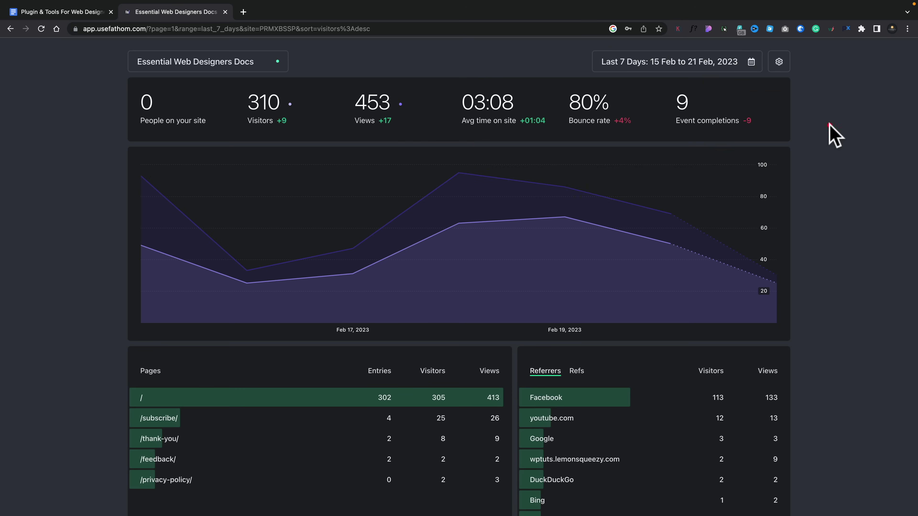
click(261, 68)
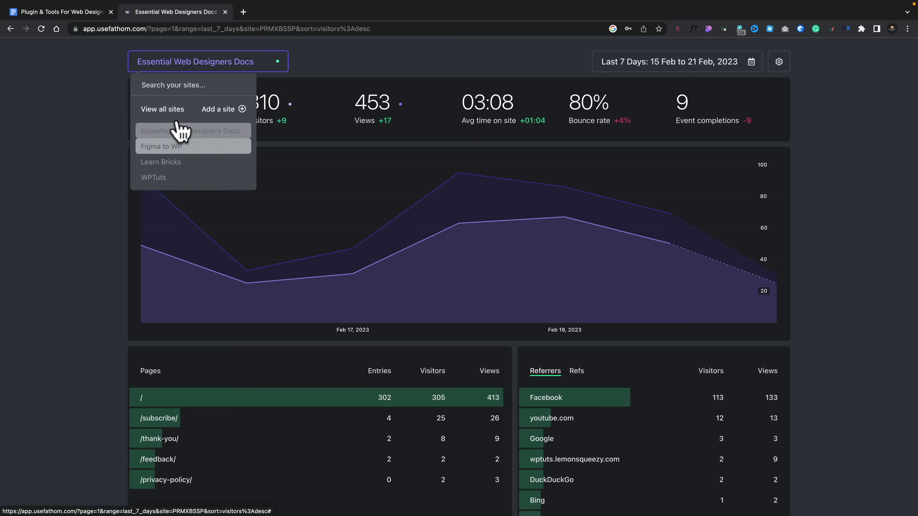
click(170, 109)
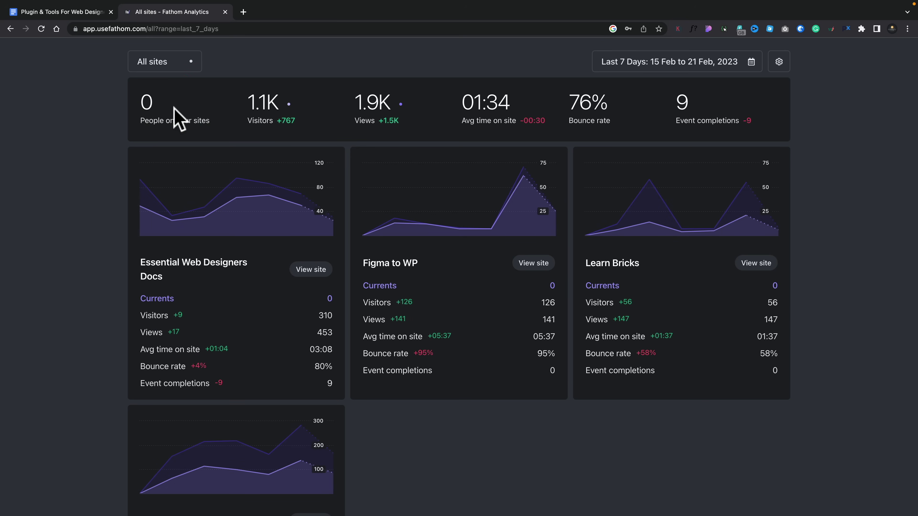
click(192, 65)
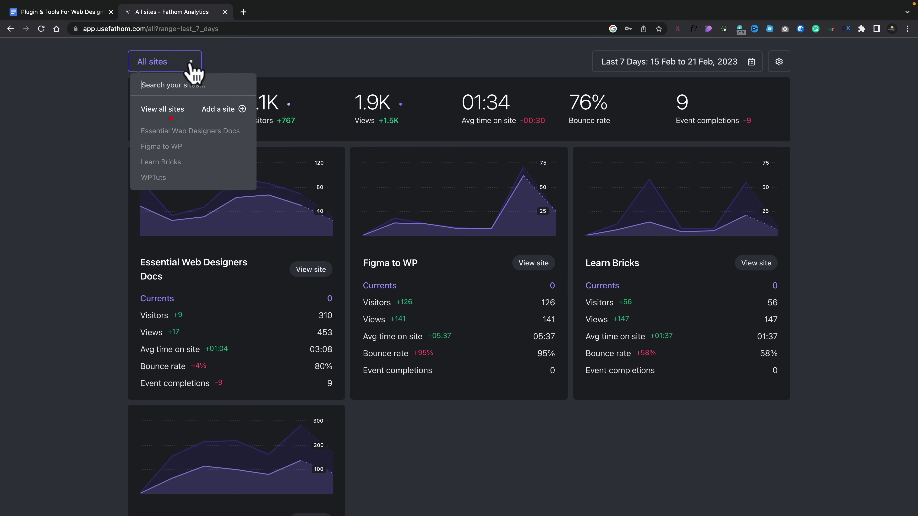
click(173, 129)
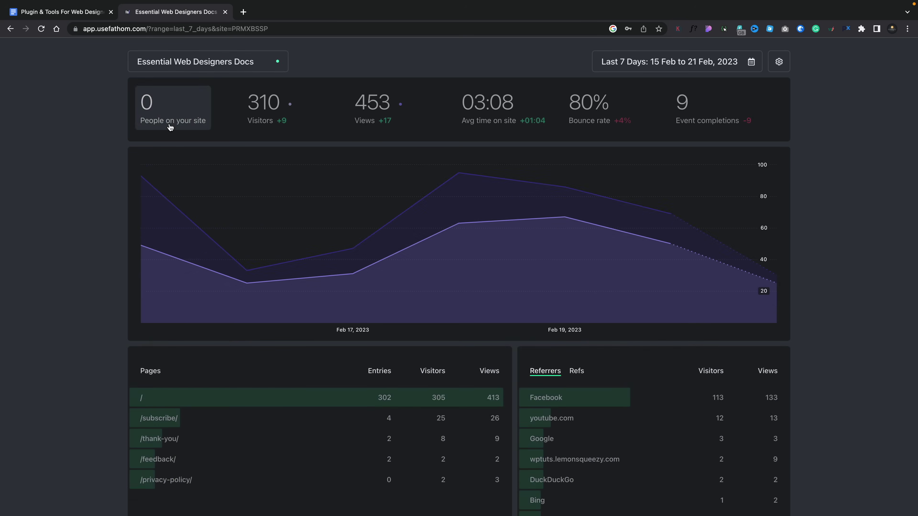
click(263, 107)
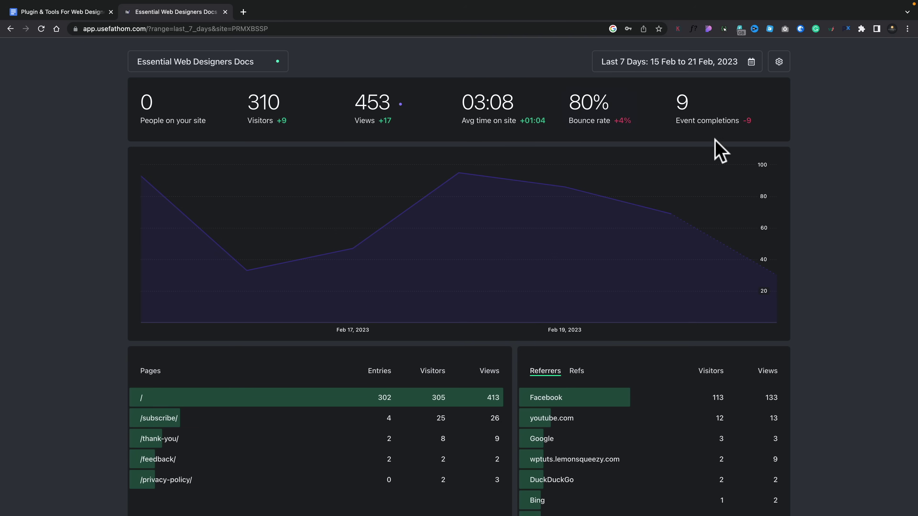
scroll(808, 269, down, 1)
scroll(807, 270, down, 3)
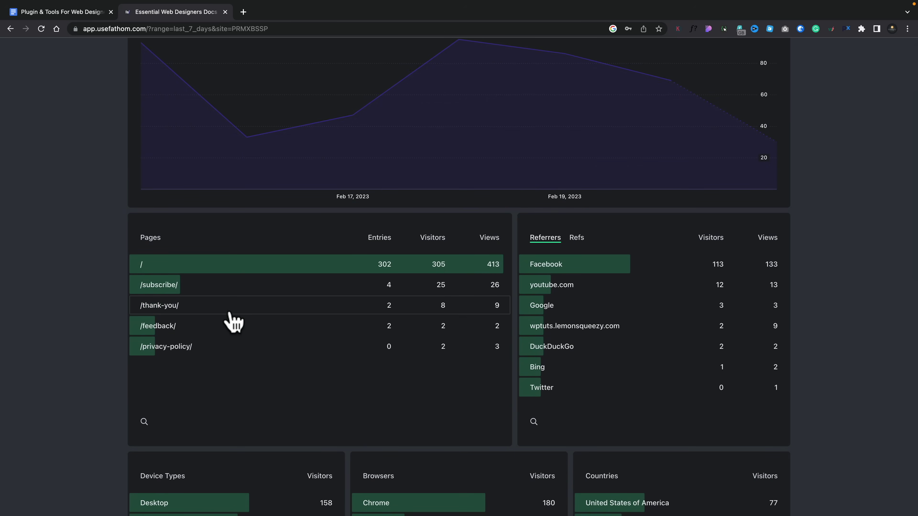
scroll(571, 287, down, 3)
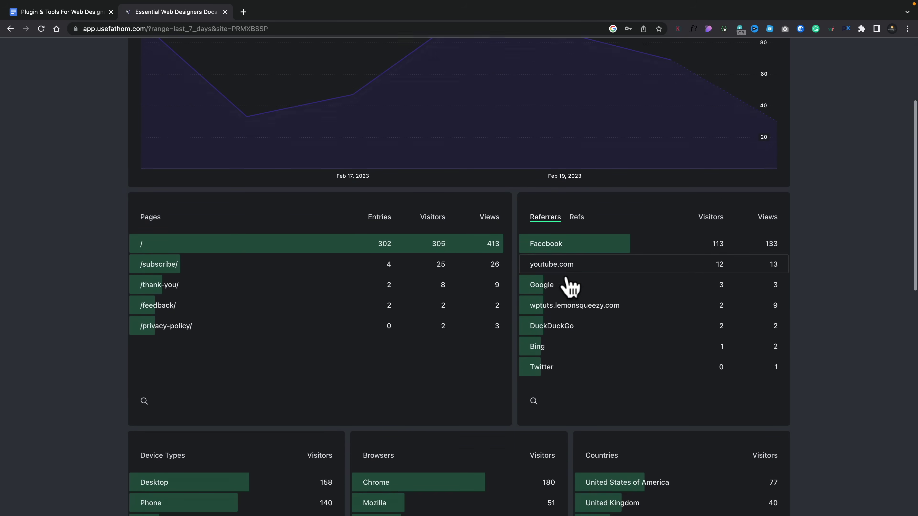
scroll(557, 292, up, 1)
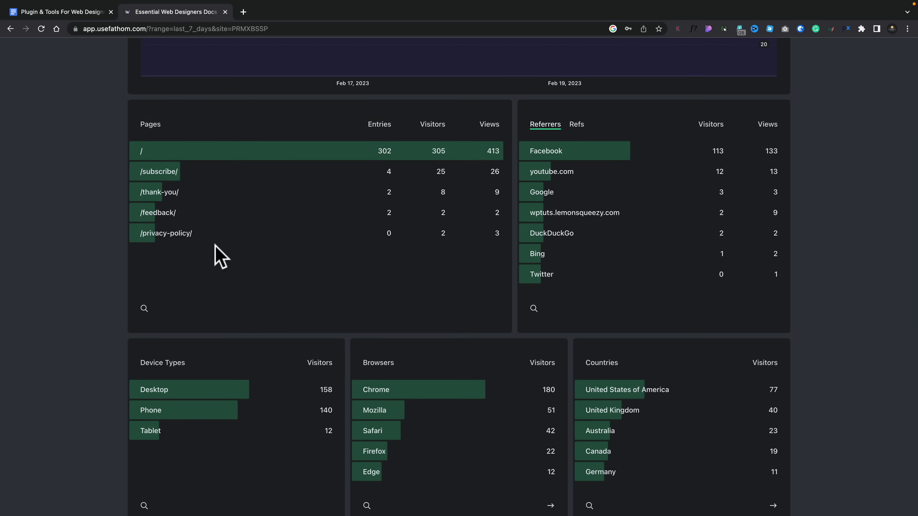
click(177, 159)
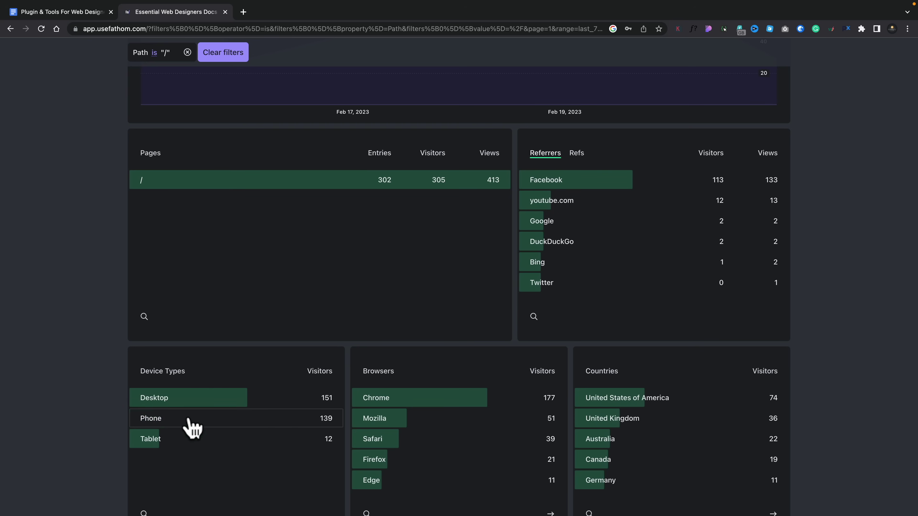
scroll(557, 439, down, 5)
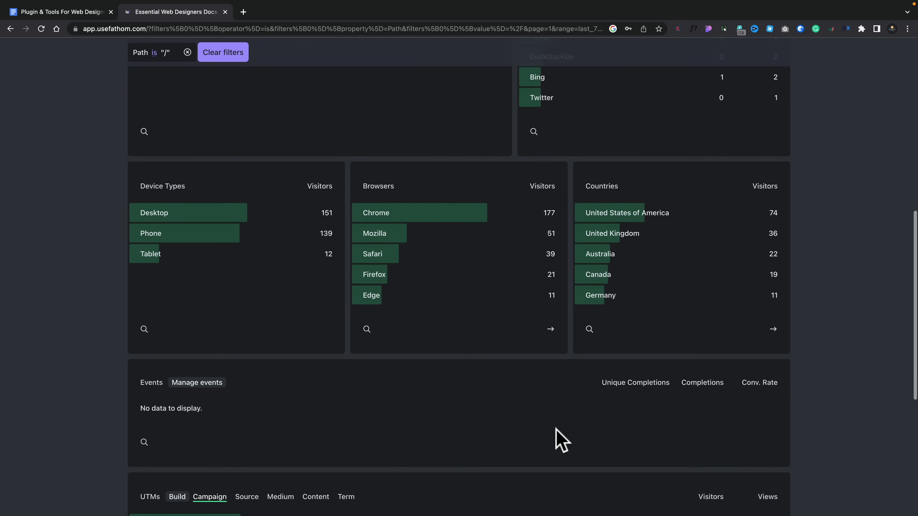
scroll(356, 320, up, 12)
click(227, 92)
scroll(282, 389, down, 5)
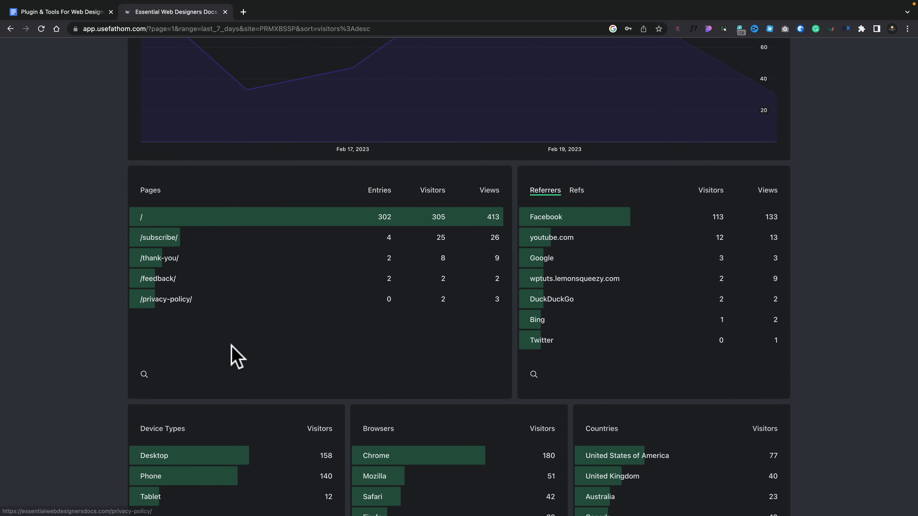
scroll(235, 358, down, 5)
scroll(232, 347, down, 4)
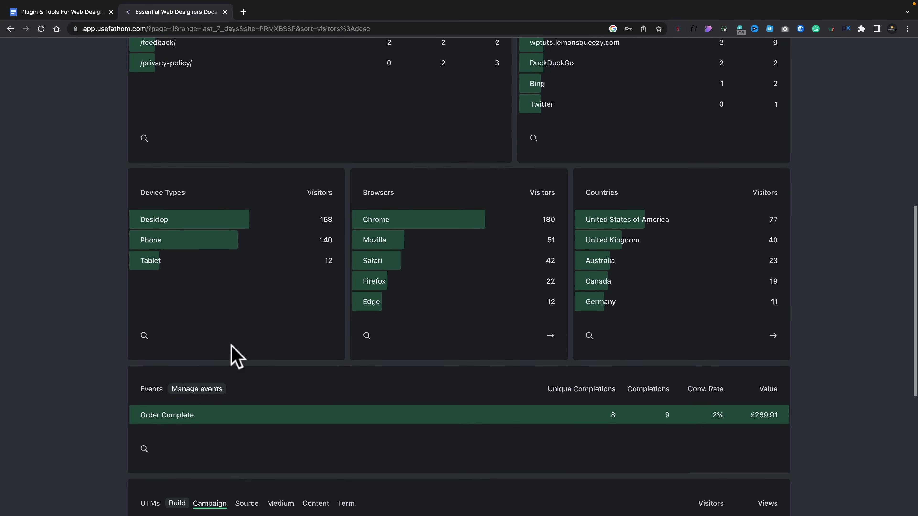
scroll(235, 358, down, 1)
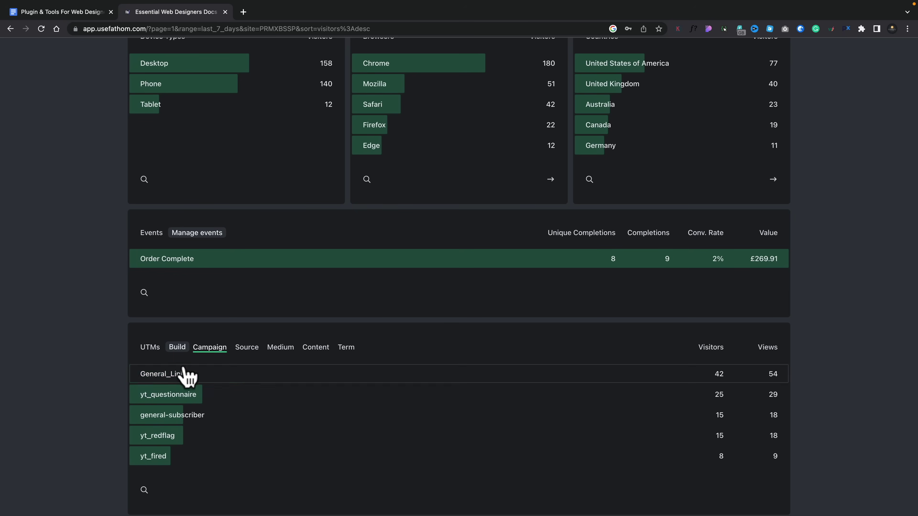
Cycle the UTMs panel through Source, Medium and Campaign, then open the UTM Campaign builder
click(248, 361)
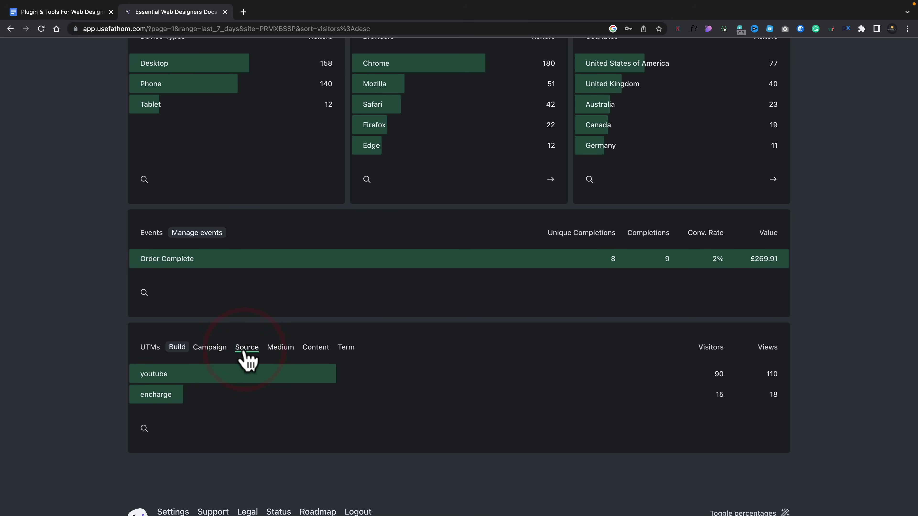
click(285, 353)
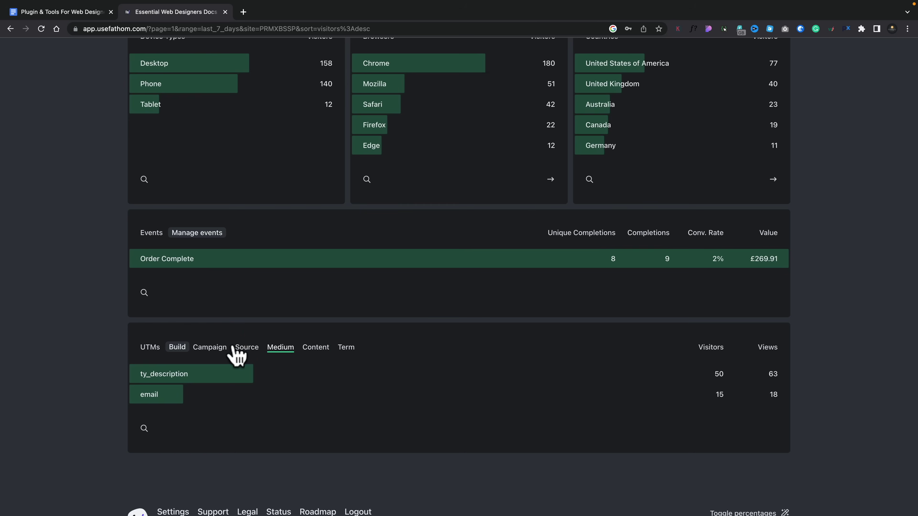
click(212, 352)
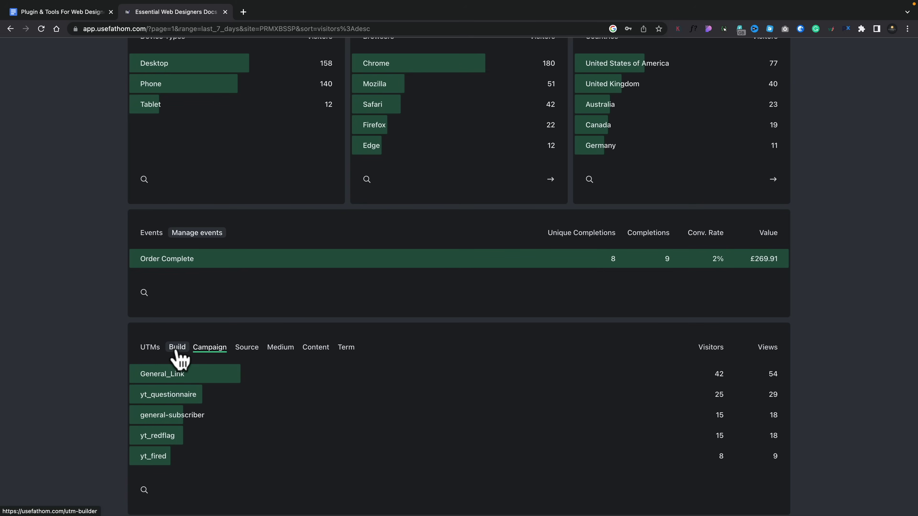
click(177, 348)
scroll(195, 389, down, 3)
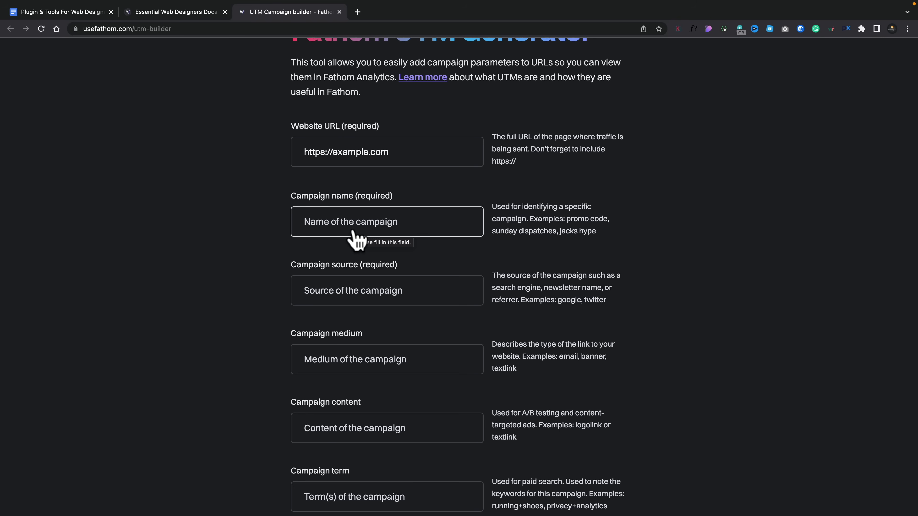
click(356, 290)
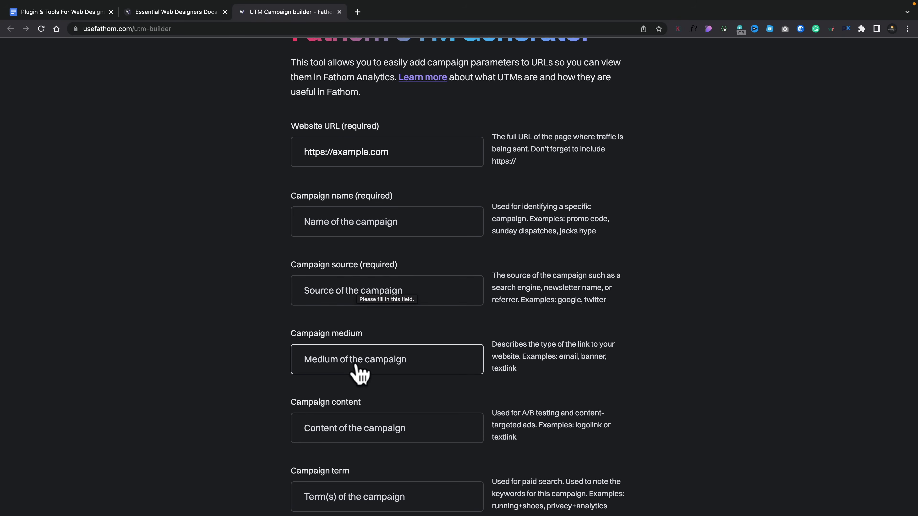
scroll(358, 374, down, 2)
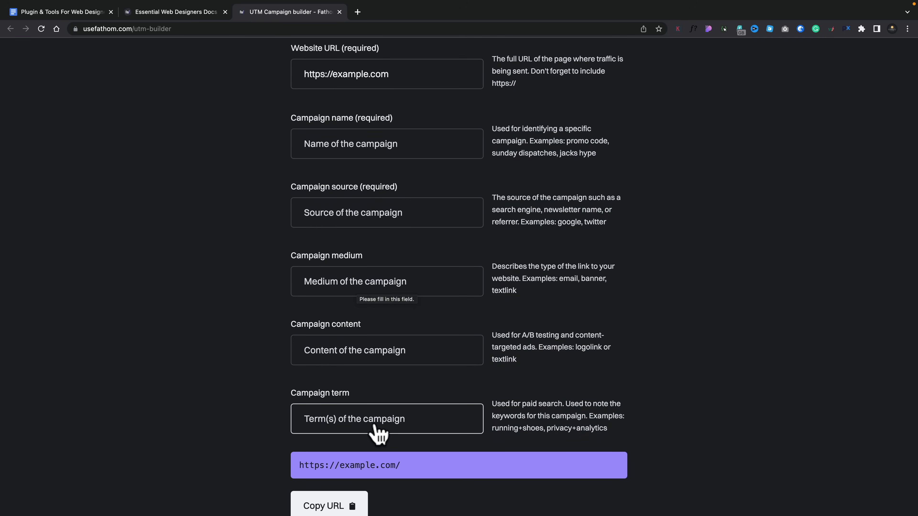
scroll(398, 401, down, 1)
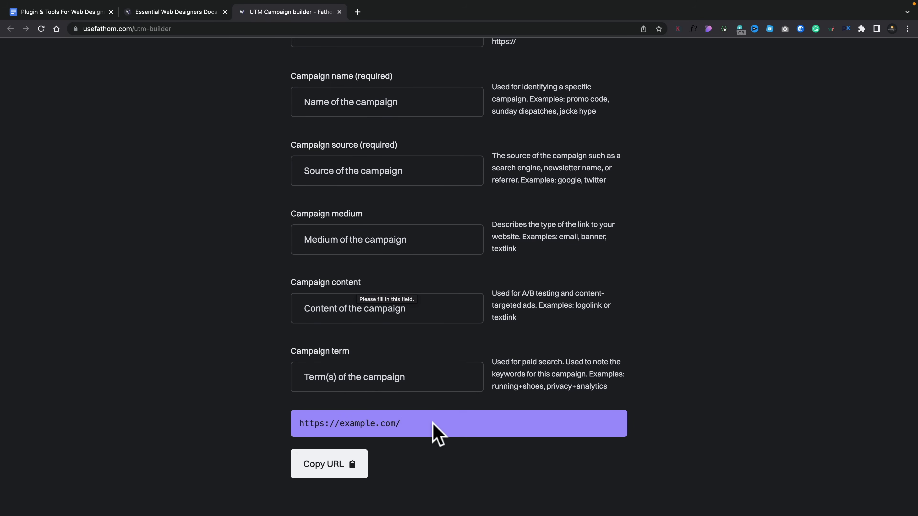
click(304, 472)
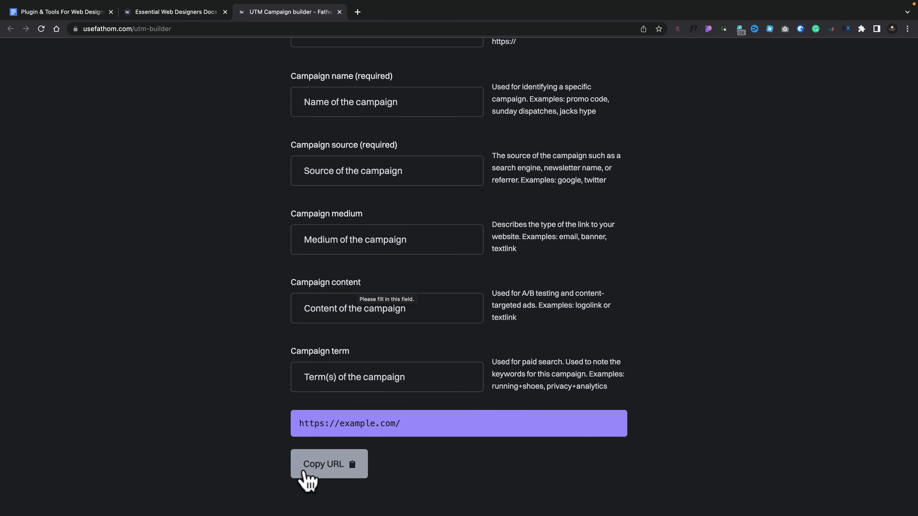